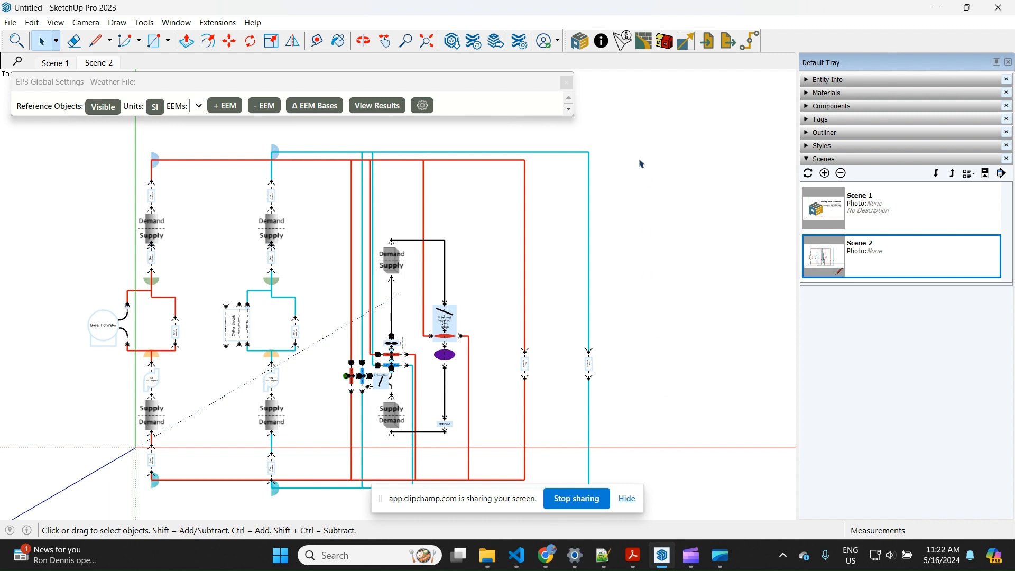
Choose 1ZoneEvapCooler.idf from the EnergyPlusV23-2-0 ExampleFiles folder as the IDF file to import.
click(707, 41)
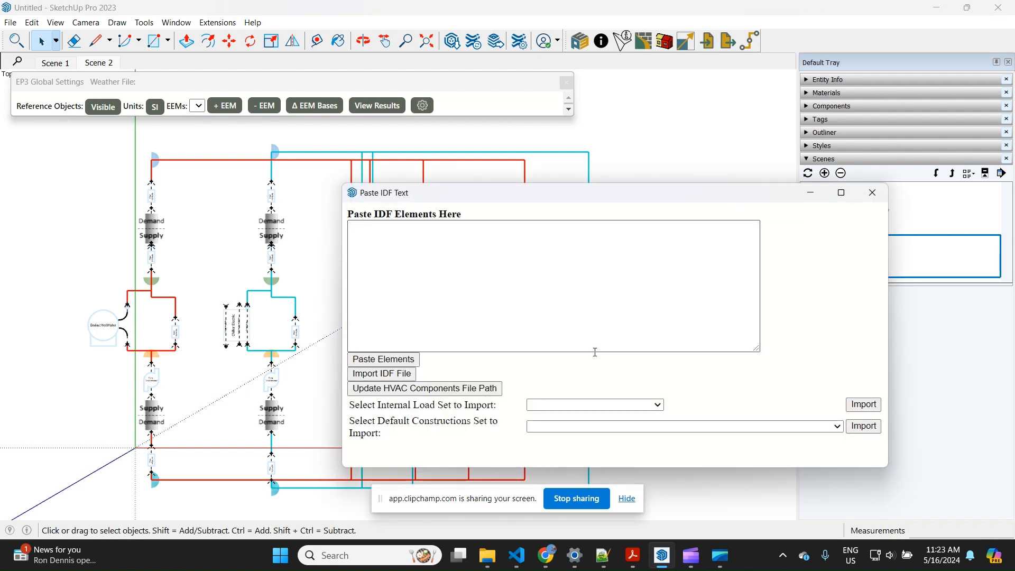
click(389, 374)
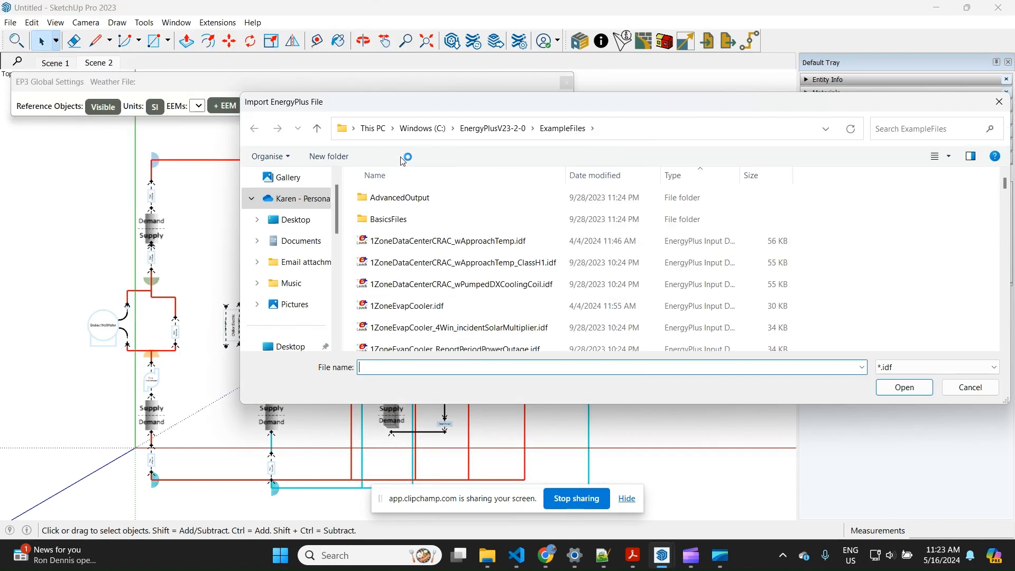
click(390, 306)
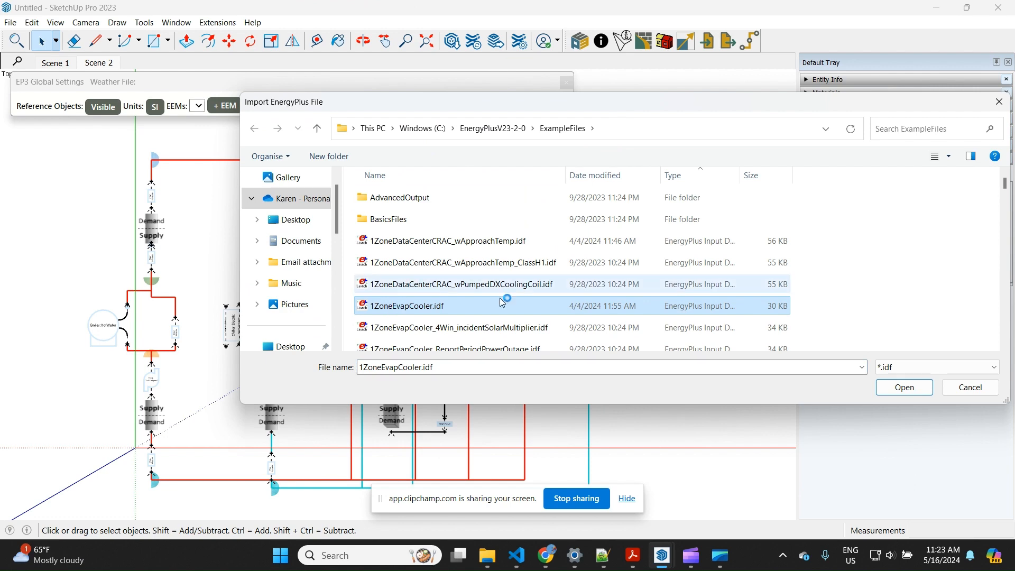
click(898, 386)
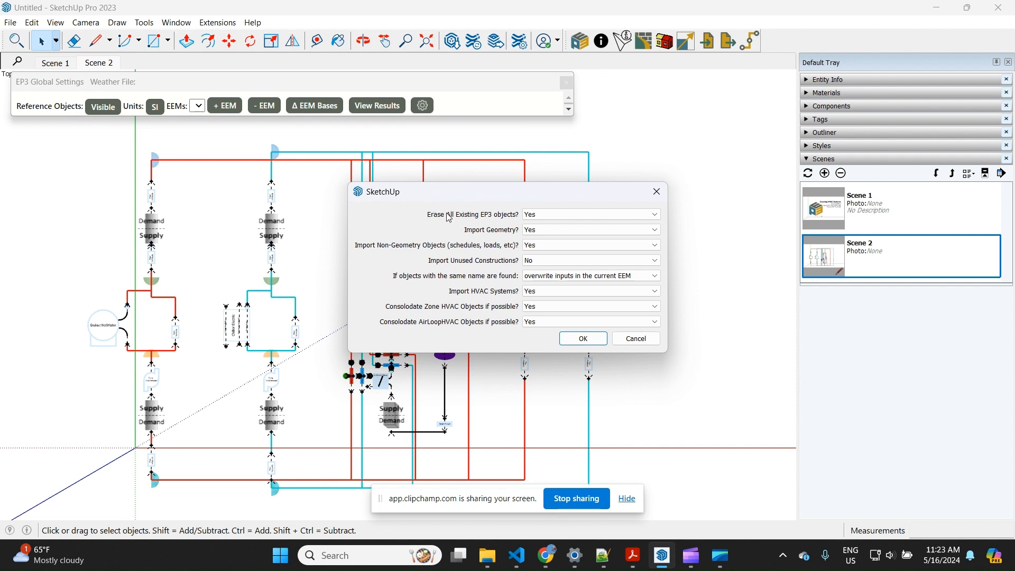
Set the import options to No for erasing existing EP3 objects, No for geometry, and Only Those Serving HVAC for non-geometry objects.
click(572, 214)
click(565, 233)
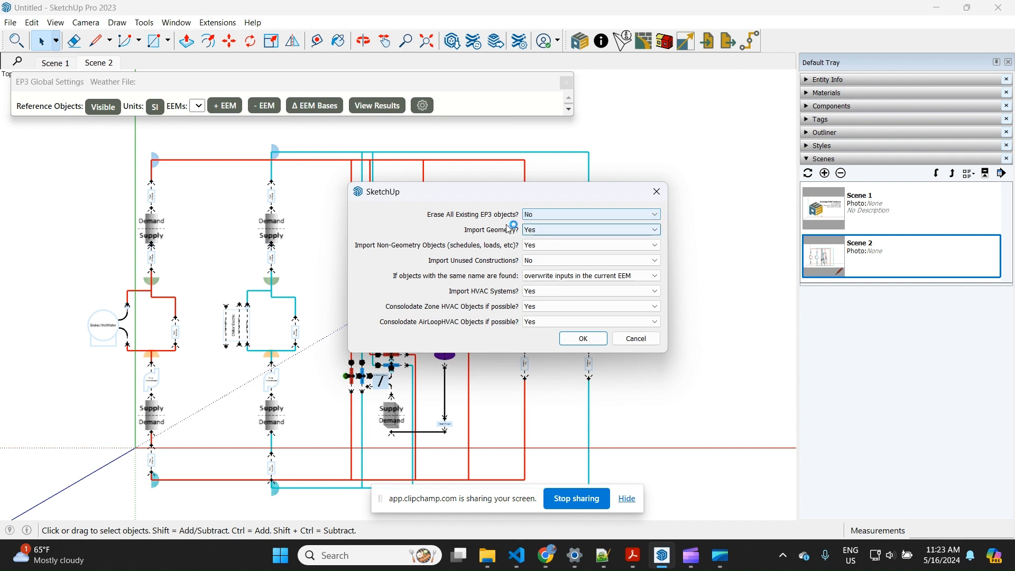
click(547, 233)
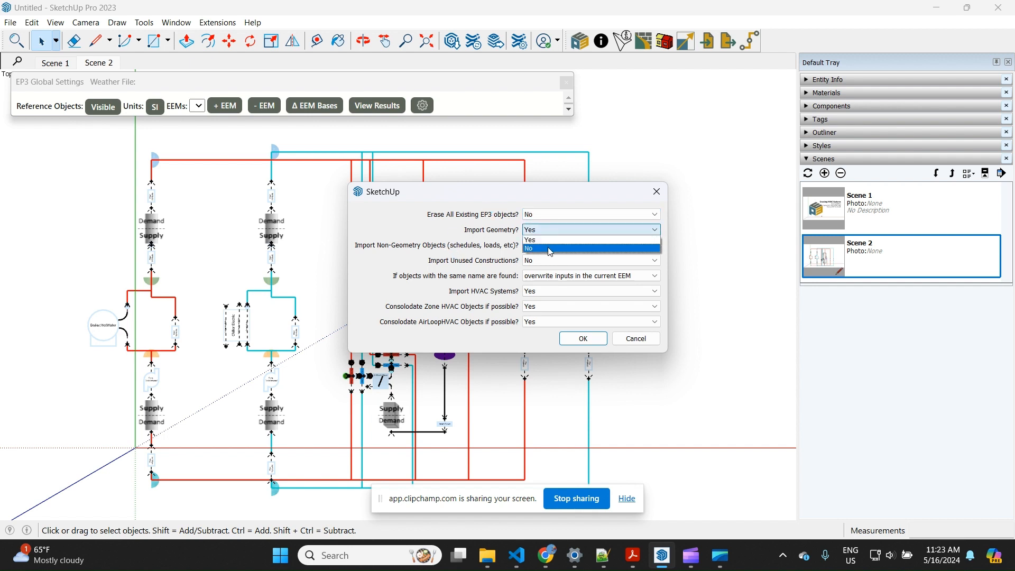
click(547, 246)
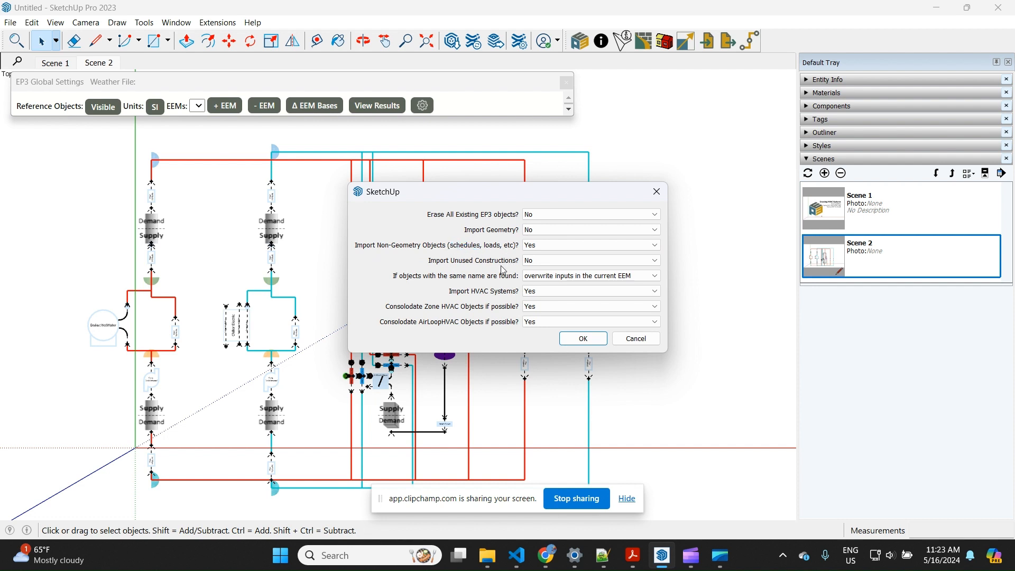
click(564, 246)
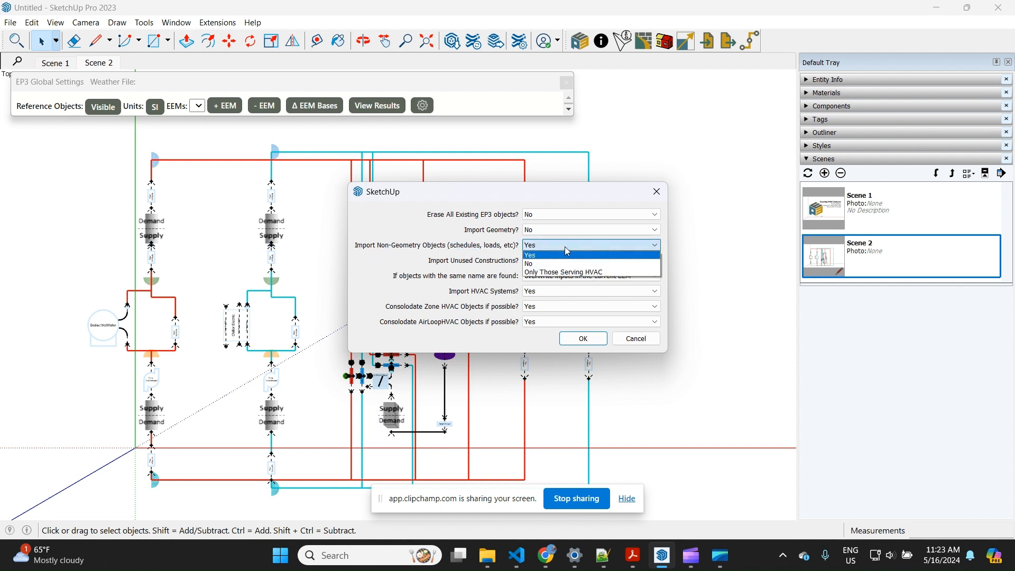
click(563, 271)
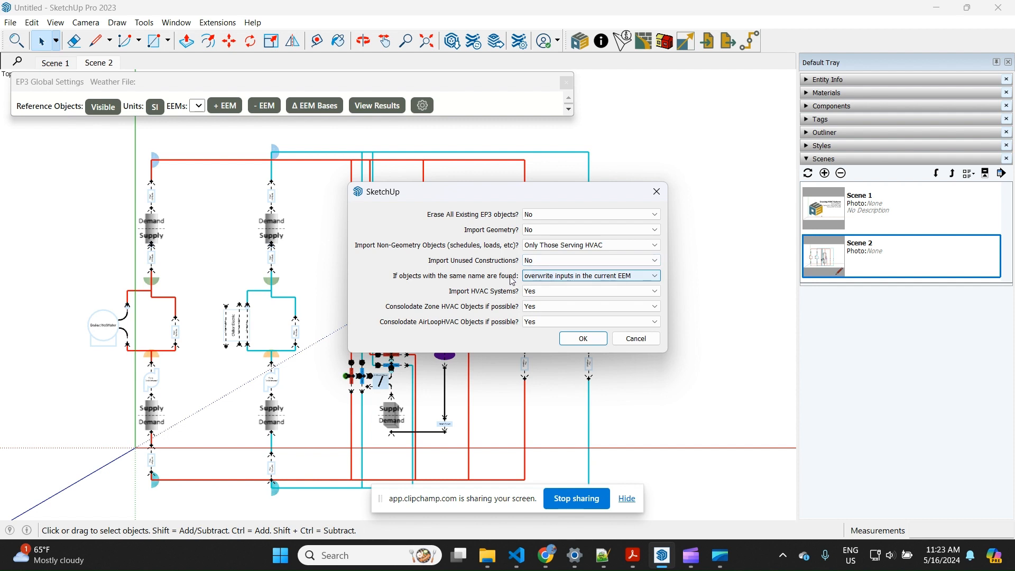
Keep the option to overwrite same-named inputs in the current EEM and run the import into the existing model.
click(585, 276)
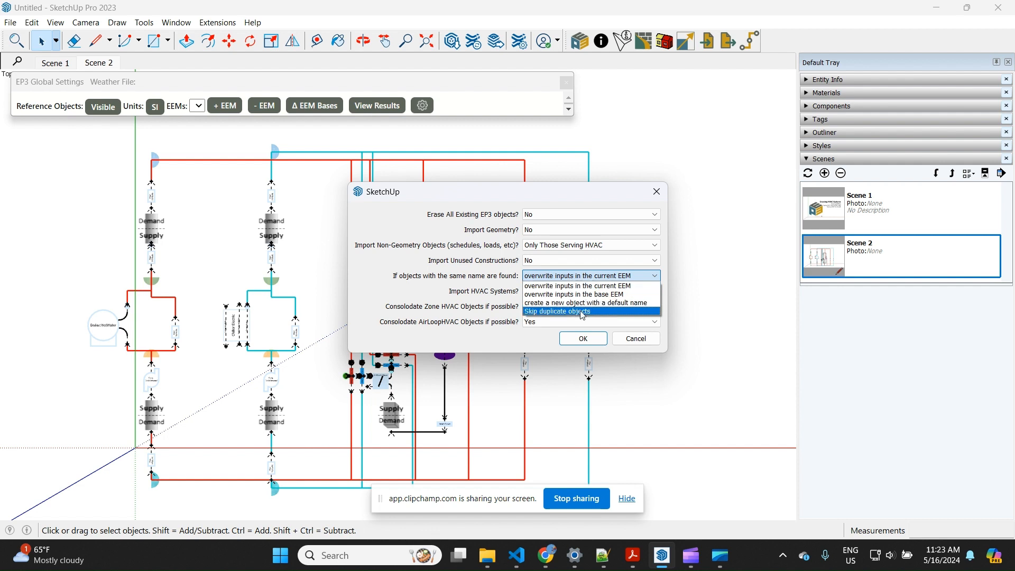
click(438, 268)
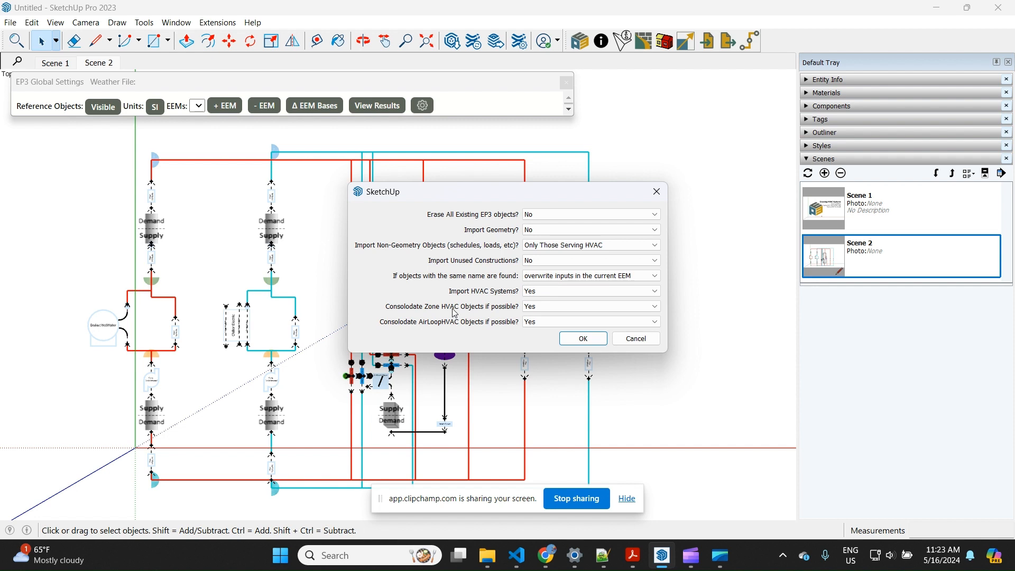
click(586, 341)
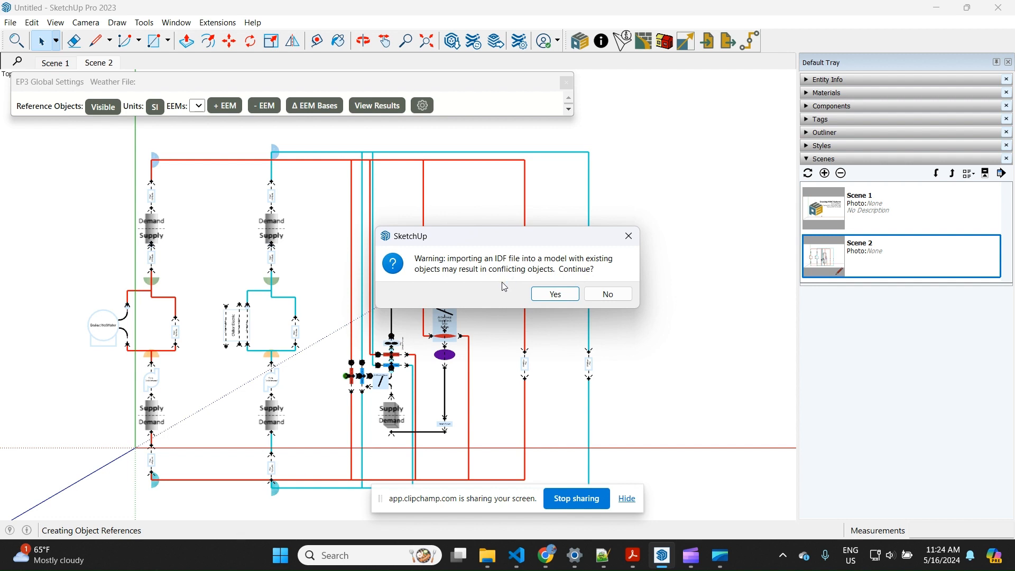
click(553, 293)
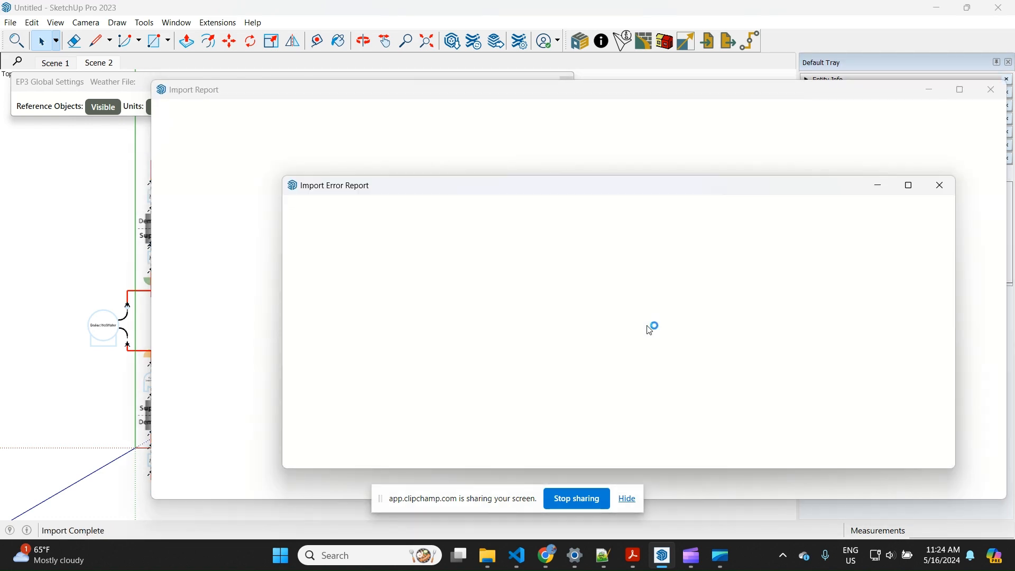
Look through the import error report, then close it together with the import report.
scroll(645, 309, down, 8)
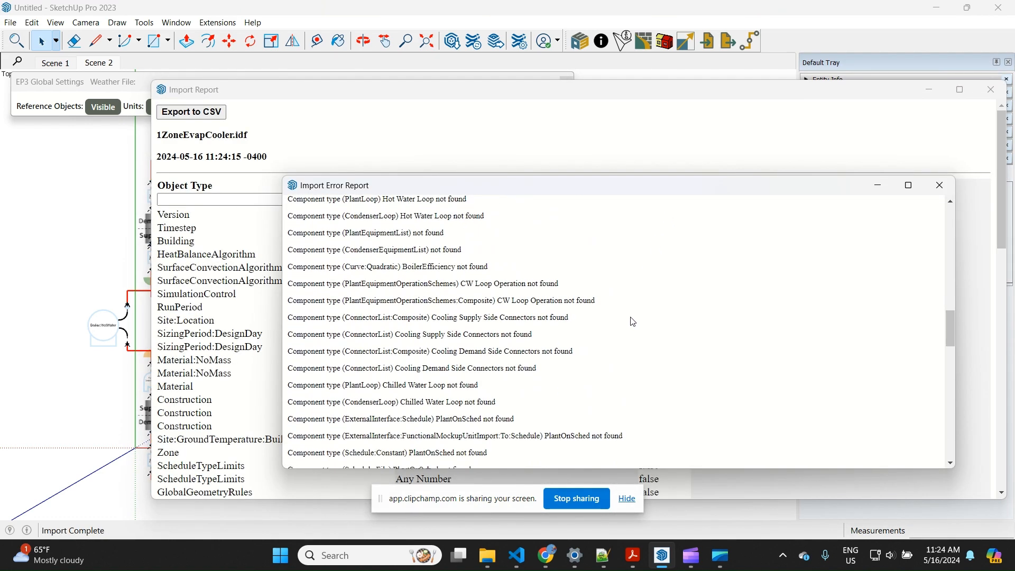
scroll(632, 321, down, 5)
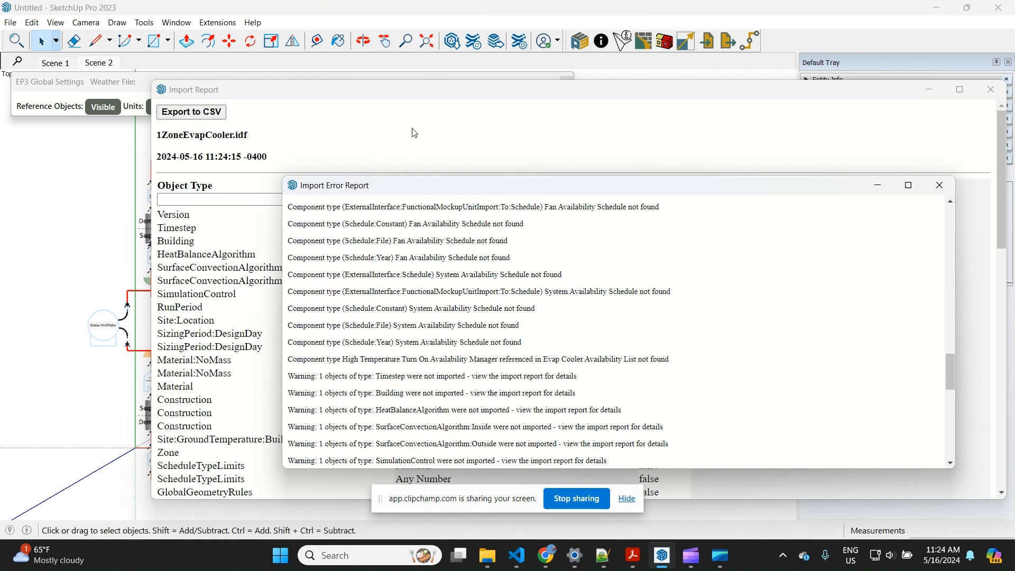
click(939, 185)
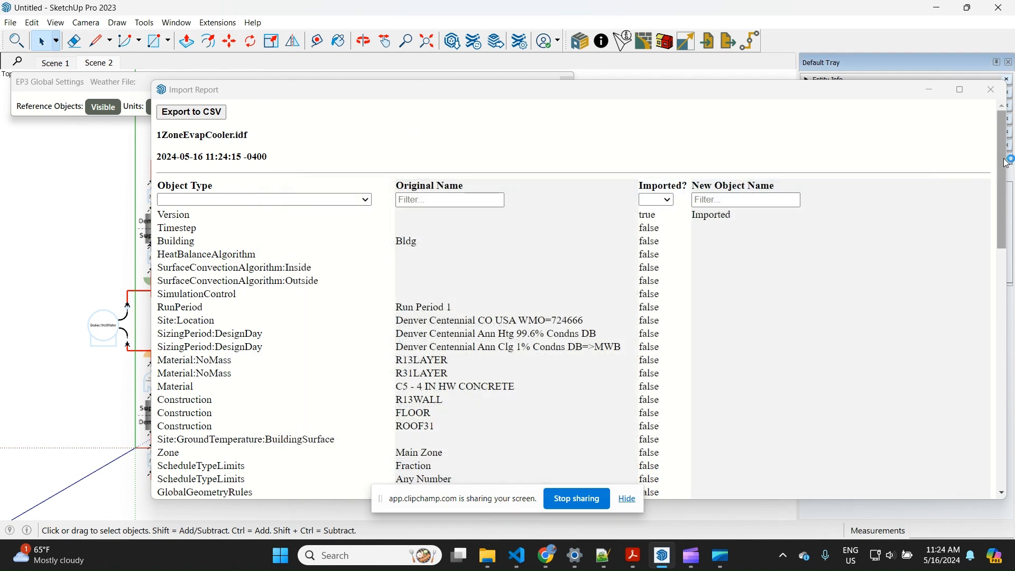
click(991, 90)
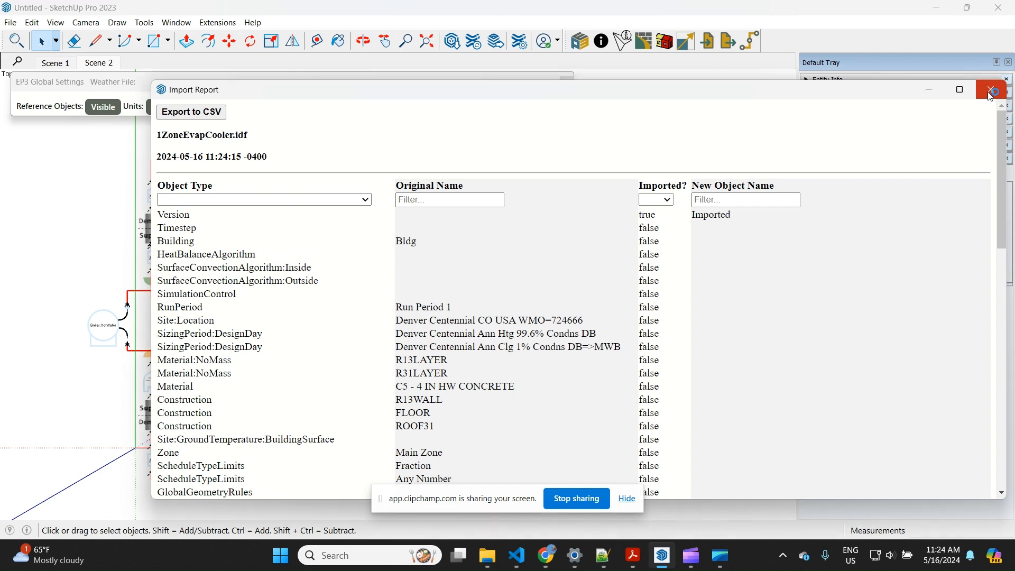
Check in the EP3 settings which dated import reports can be viewed, then leave without opening one.
click(424, 108)
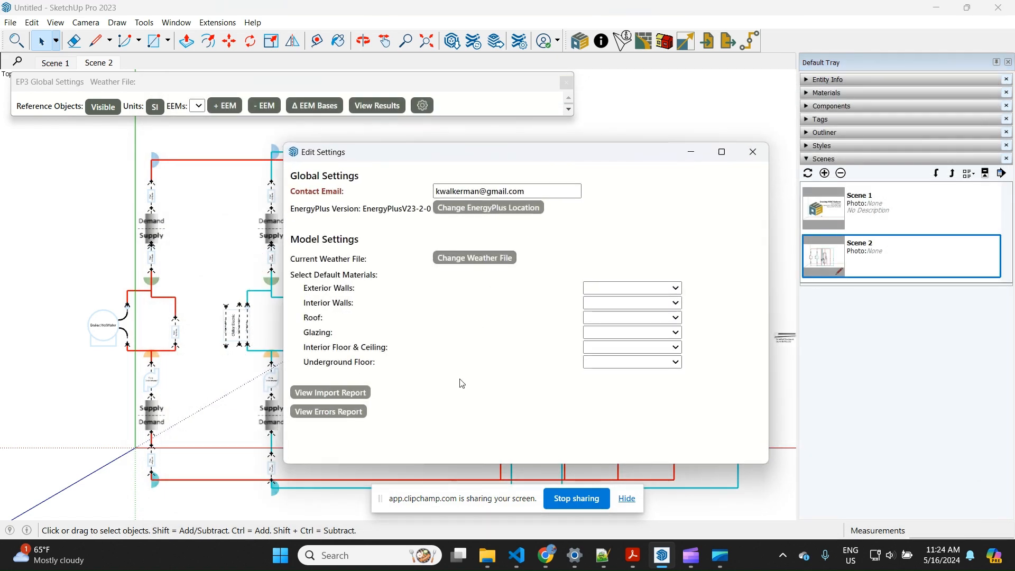
click(352, 396)
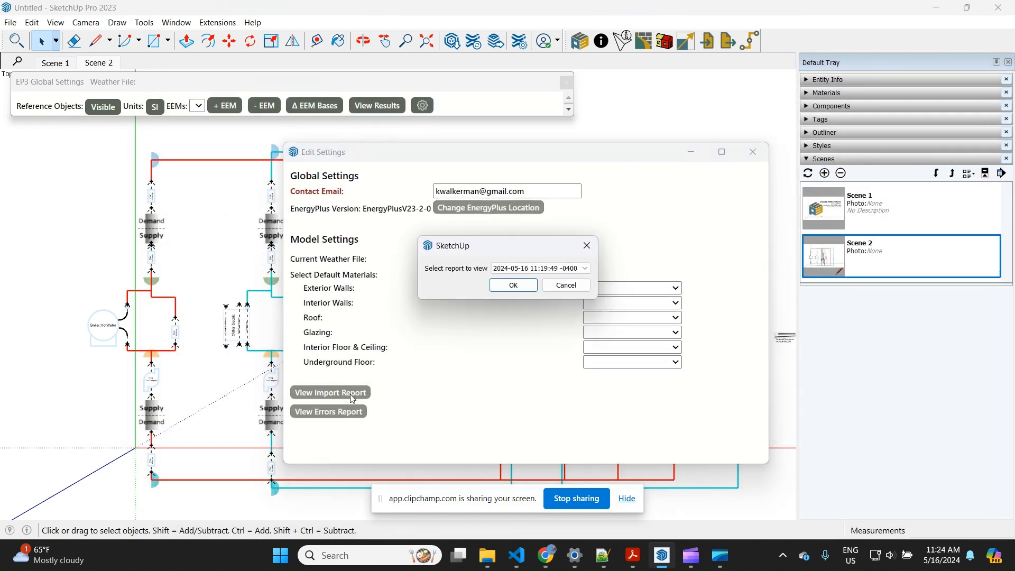
click(570, 269)
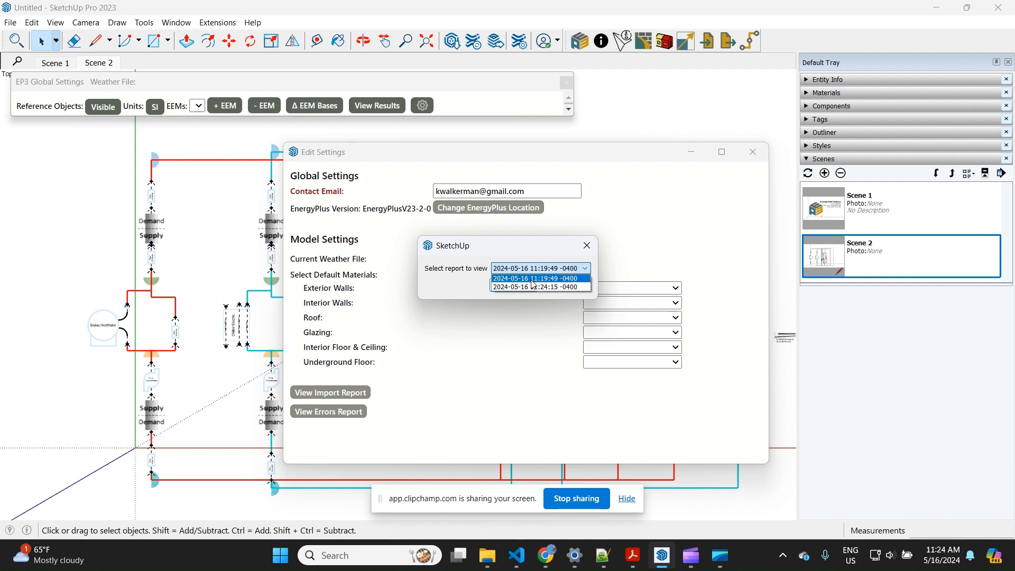
click(488, 244)
click(566, 286)
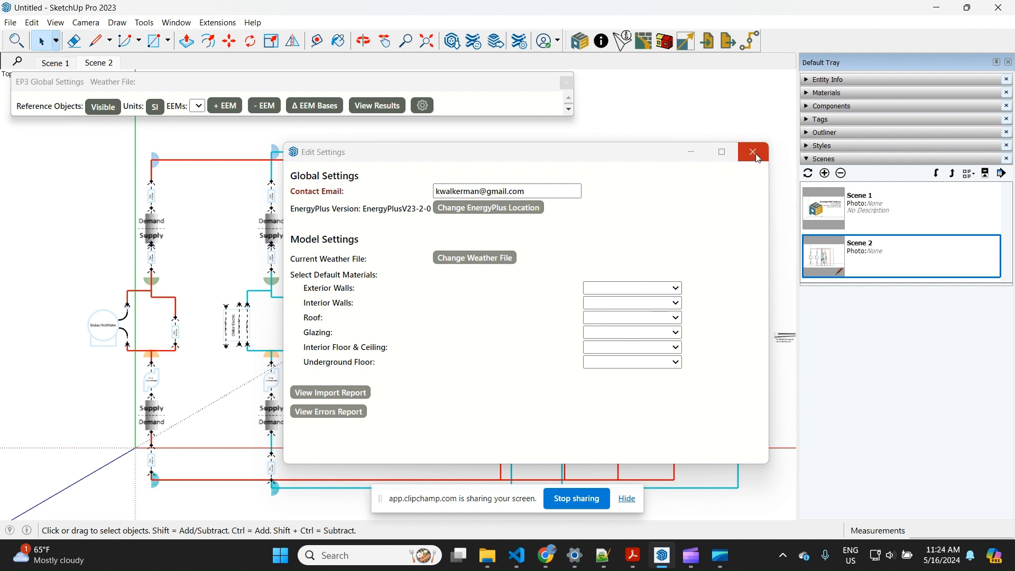
click(753, 152)
Open the HVAC diagram group for editing and inspect the electric baseboard unit beside the loops.
scroll(372, 330, down, 1)
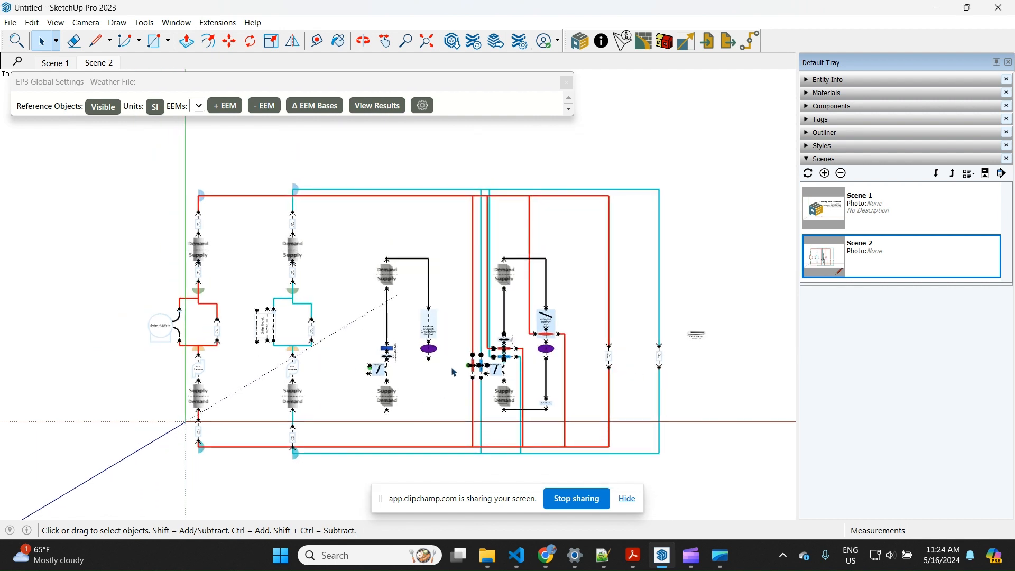
click(430, 323)
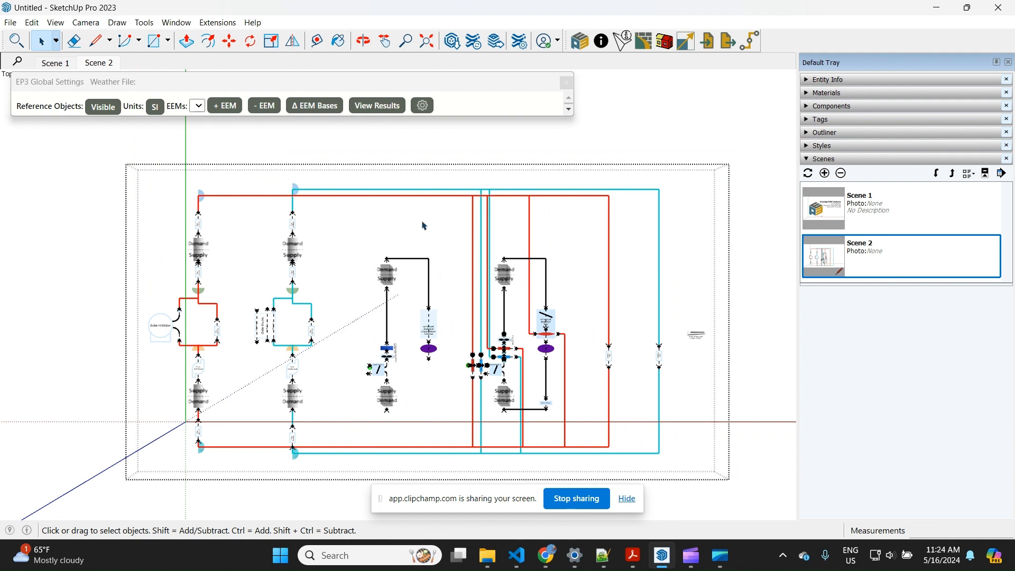
click(696, 337)
scroll(716, 328, up, 10)
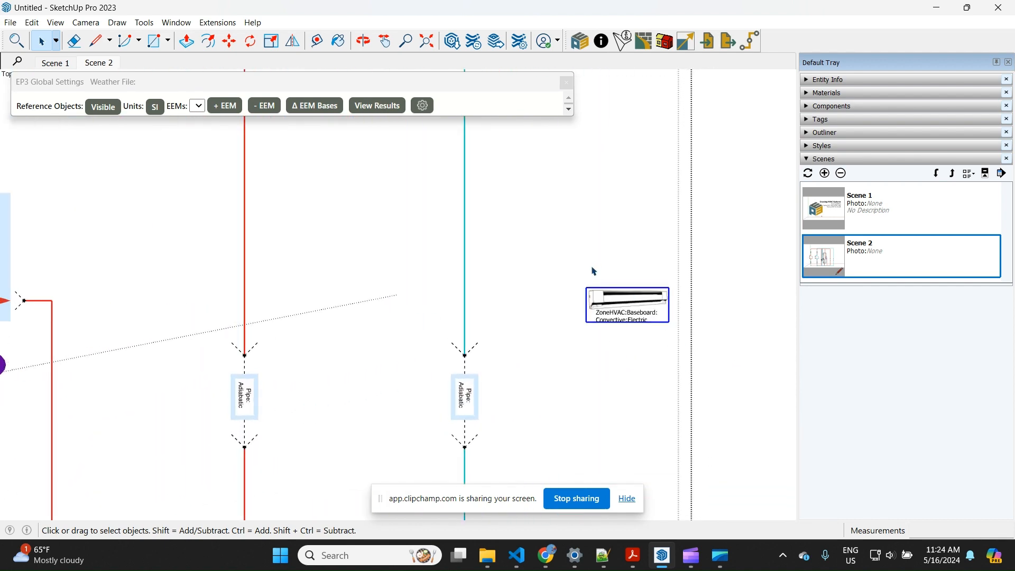
click(632, 351)
scroll(690, 335, down, 5)
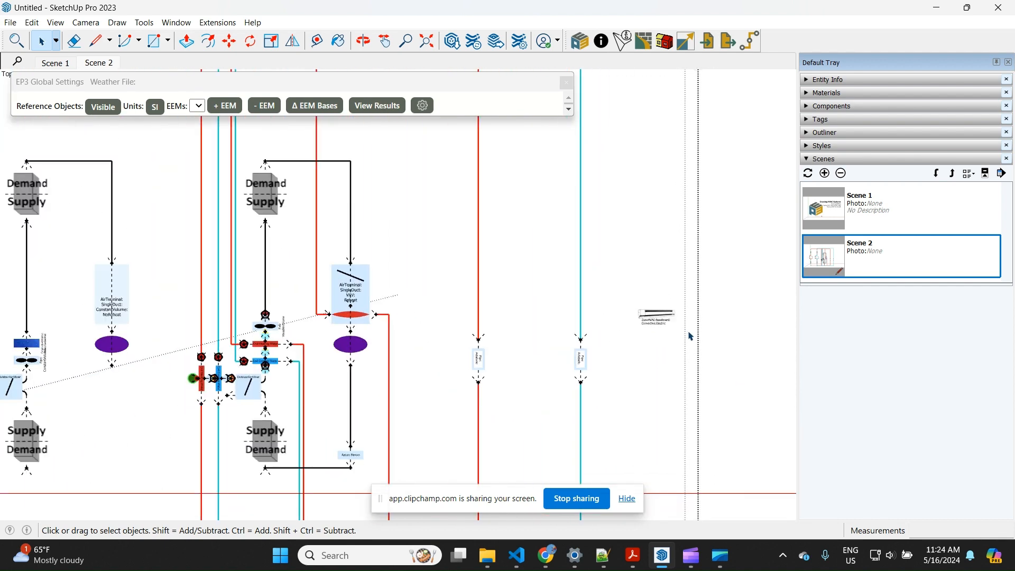
scroll(689, 335, down, 3)
scroll(662, 398, down, 1)
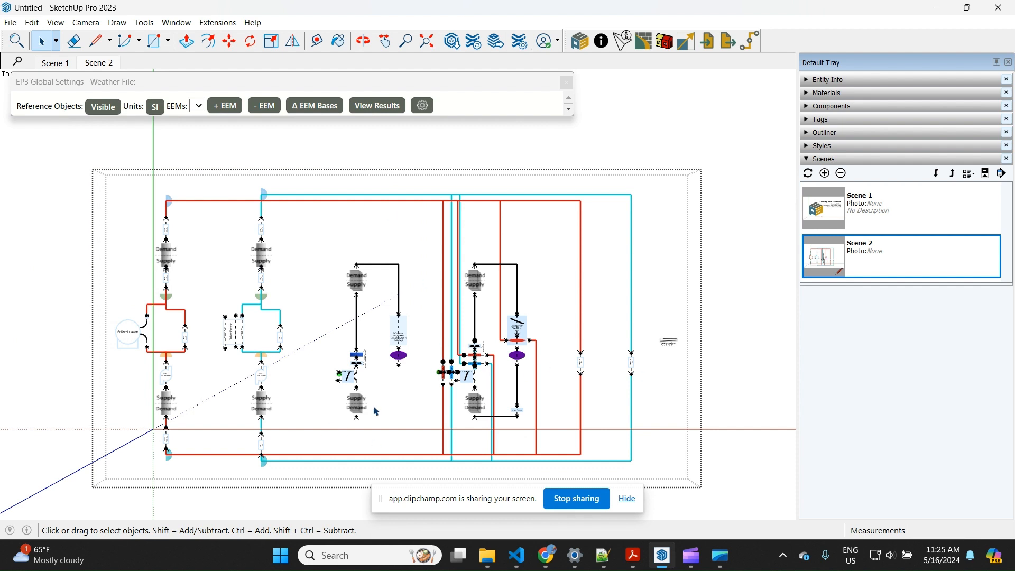
Add a new EEM named 00EvapCooled.
click(224, 106)
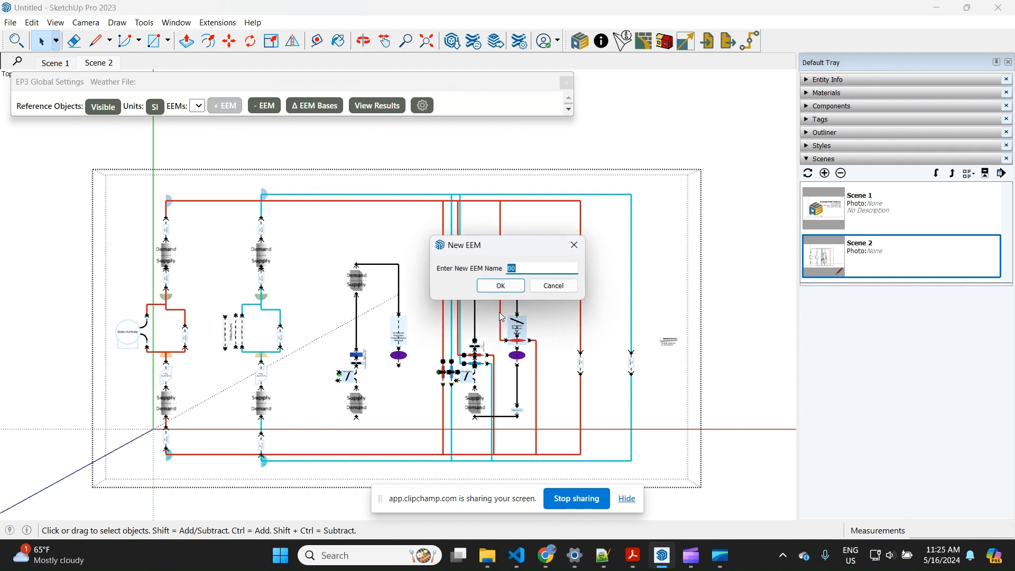
click(530, 273)
text(EvapCooled)
key(Return)
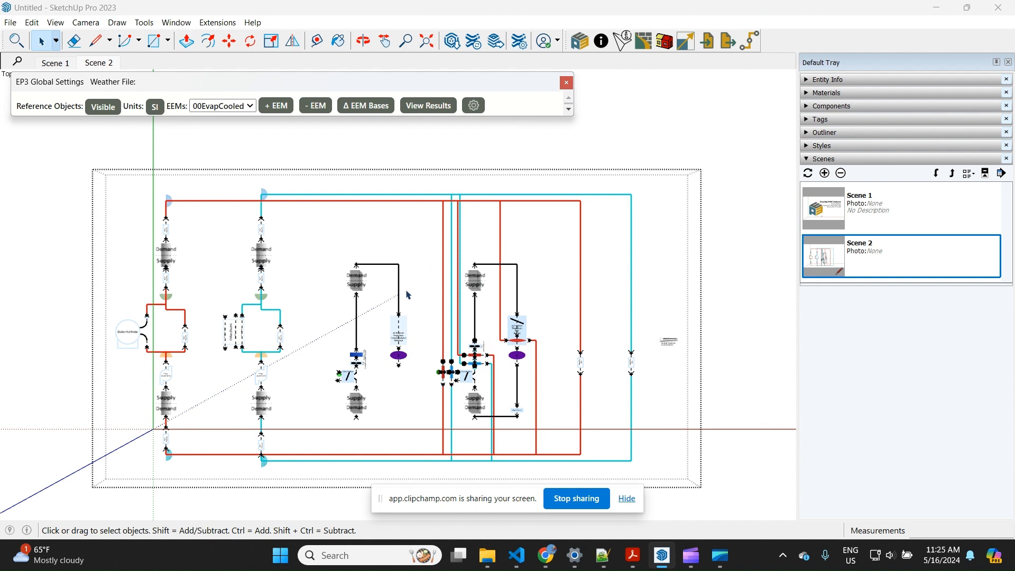
Select both plant loops and the original air loop, and set availability in 00EvapCooled to No for all selected objects.
drag(576, 413, 423, 203)
ctrl+drag(312, 413, 183, 185)
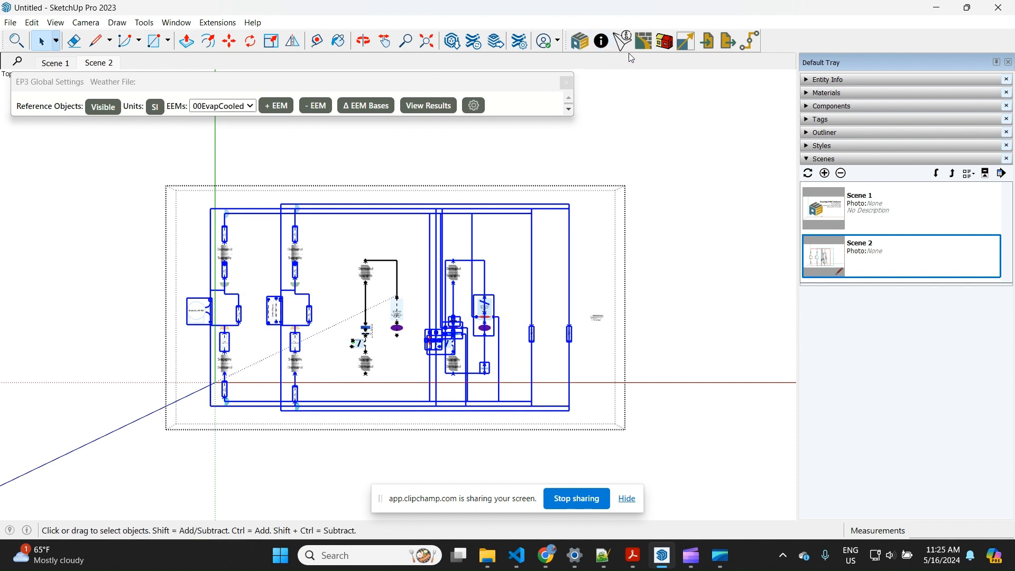
click(622, 41)
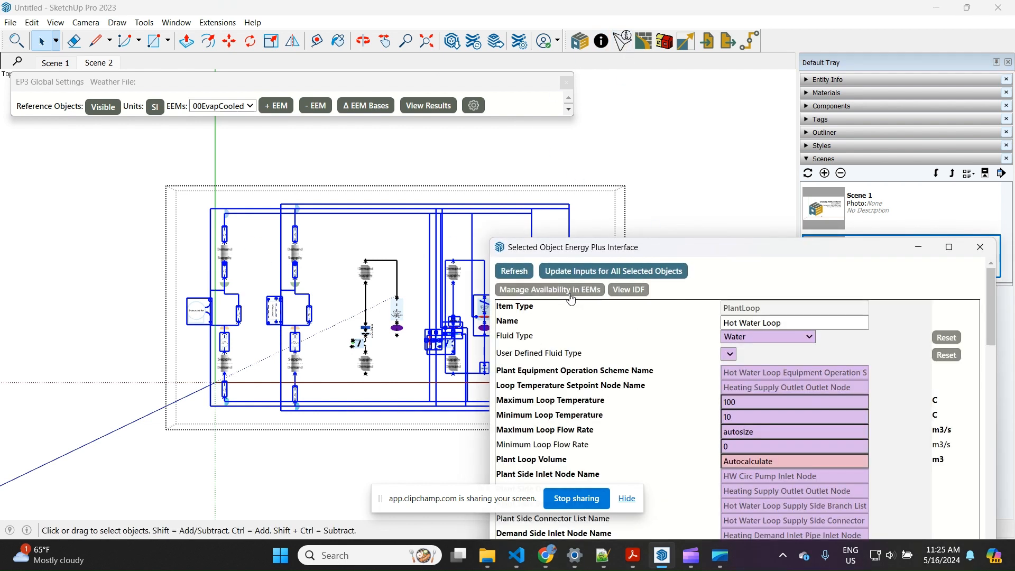
click(555, 289)
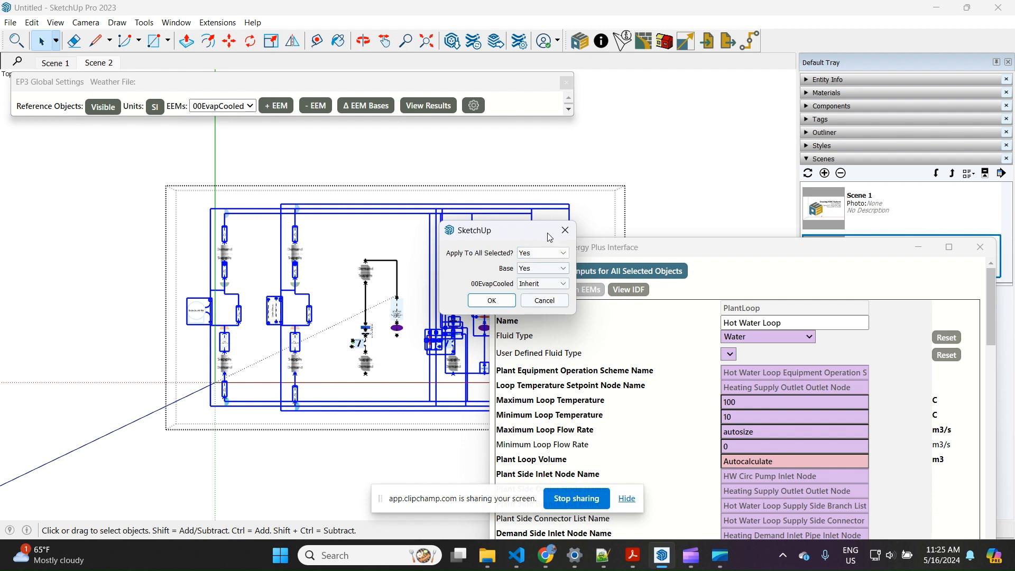
click(548, 286)
click(535, 302)
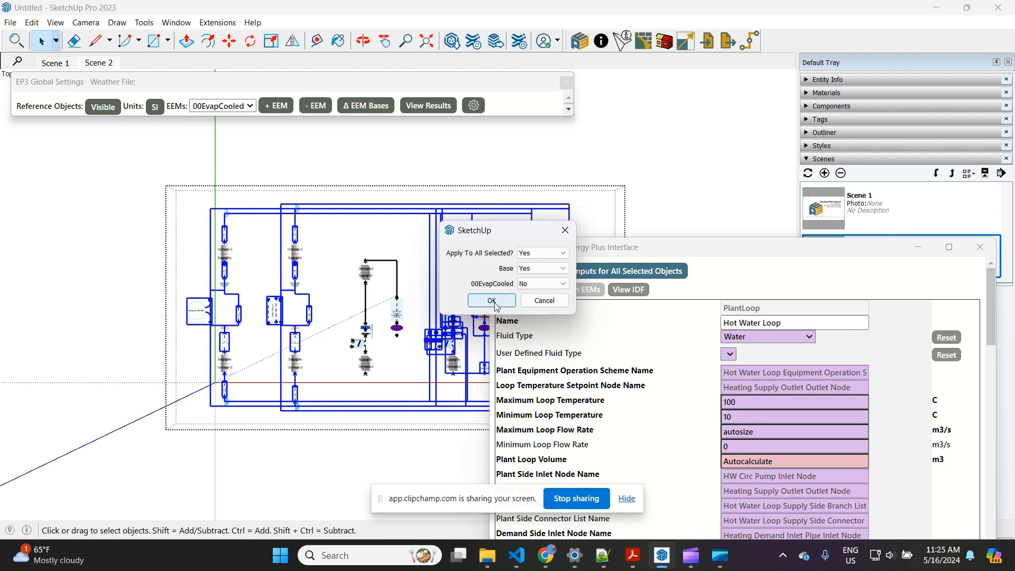
click(492, 301)
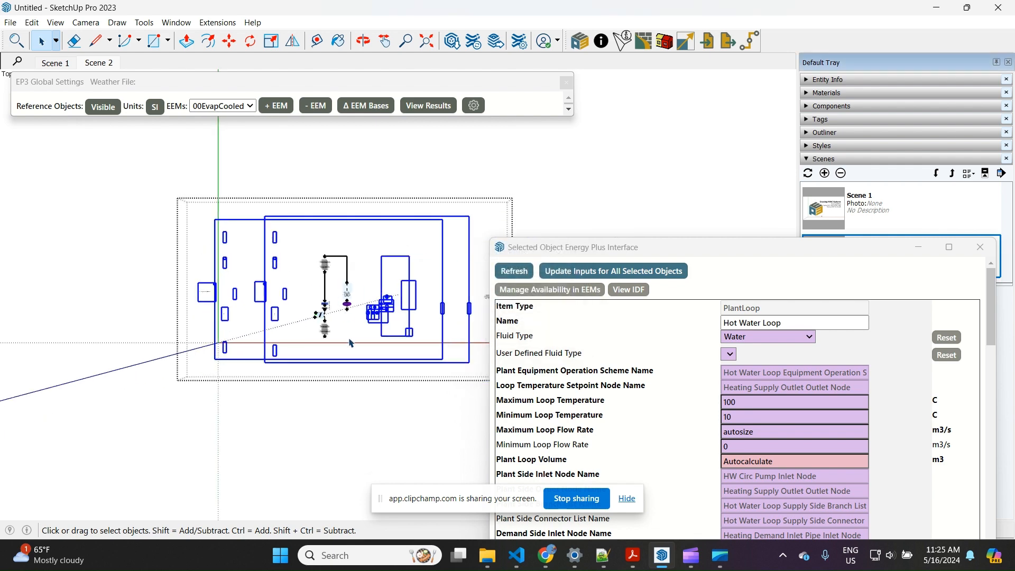
Select the Evap Cooler System air loop and set its availability to No in Base and Yes in 00EvapCooled for all selected objects.
drag(267, 229, 462, 347)
click(615, 271)
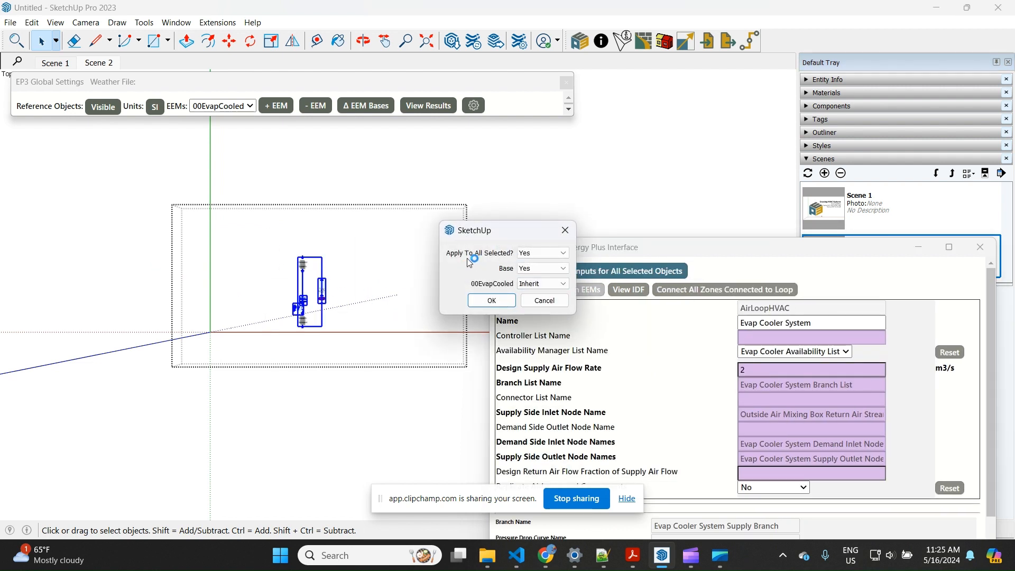
click(539, 268)
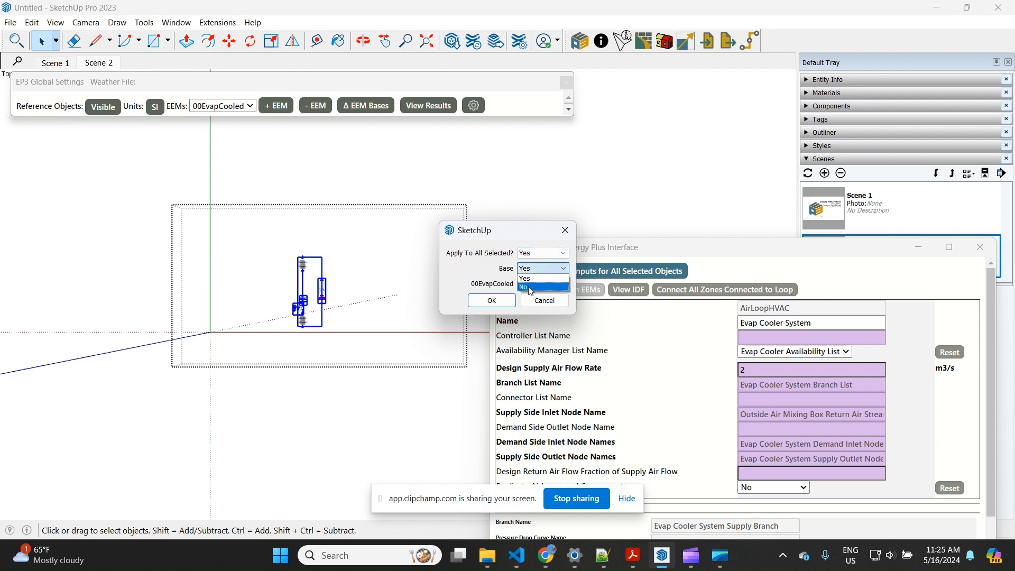
click(534, 287)
click(551, 289)
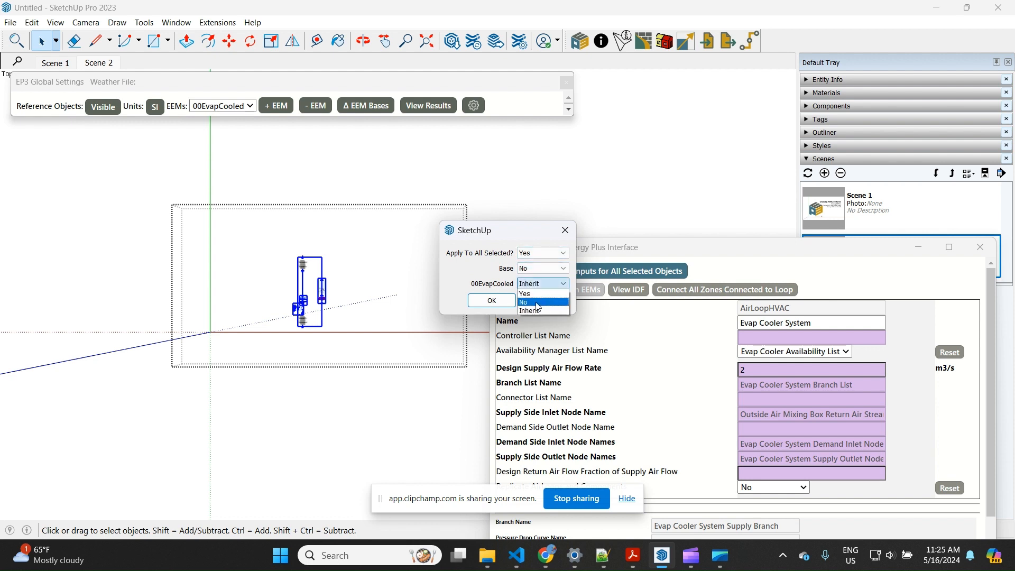
click(534, 305)
click(492, 300)
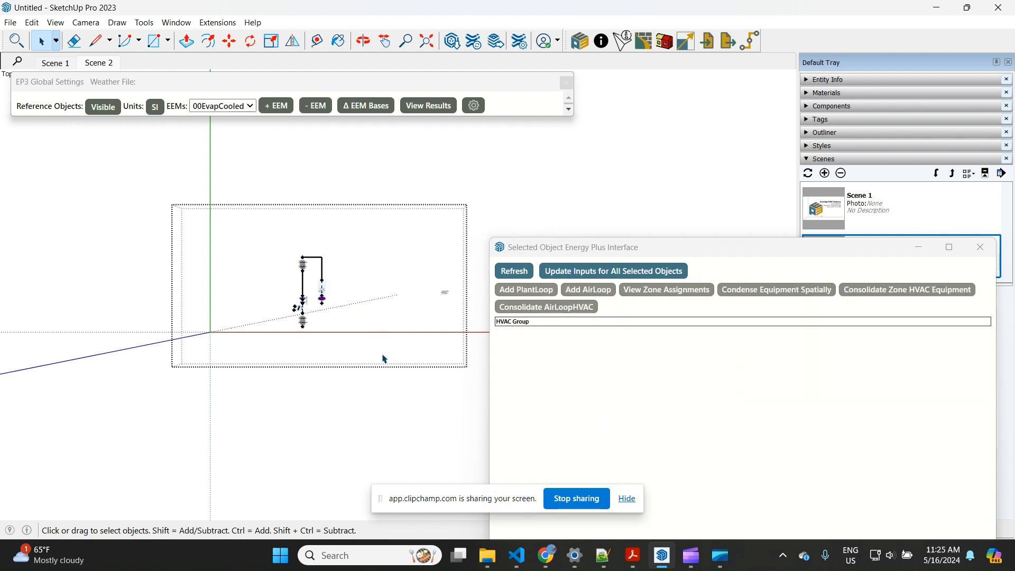
Inspect the Evap Cooler System air loop and the properties of its constant volume air terminal.
click(372, 415)
middle_drag(278, 304, 161, 297)
scroll(68, 283, down, 2)
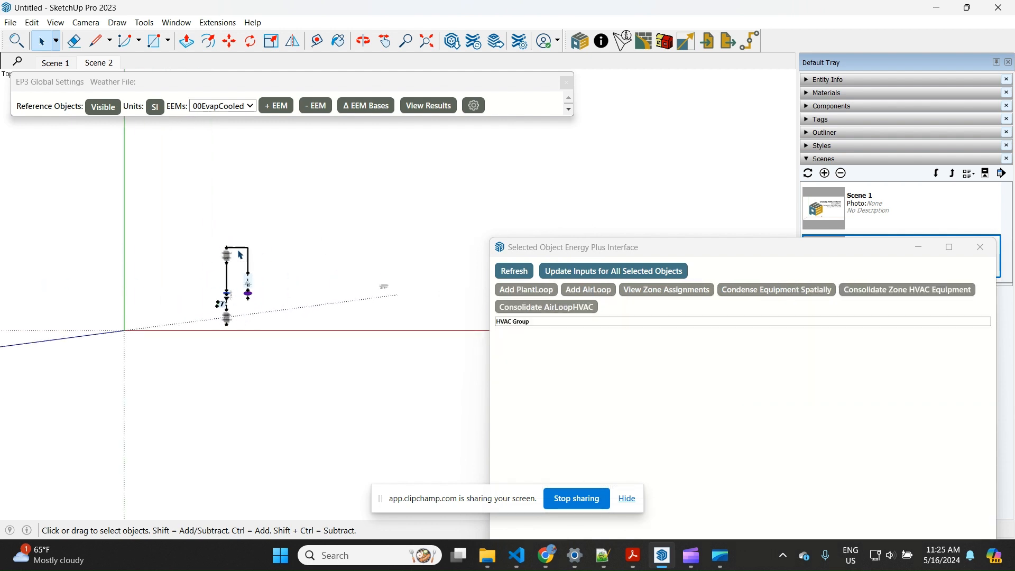
scroll(246, 280, up, 4)
click(179, 199)
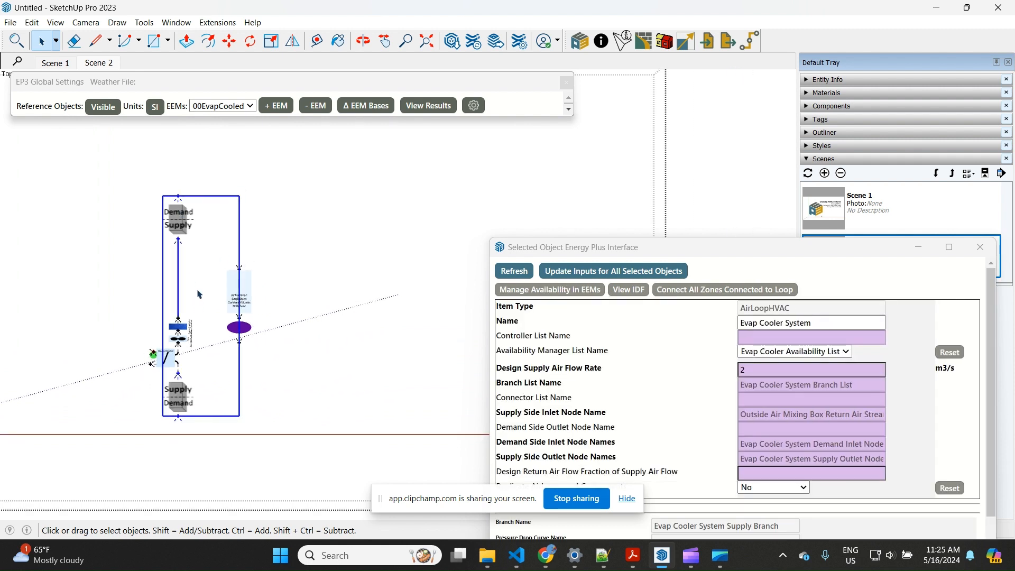
click(230, 282)
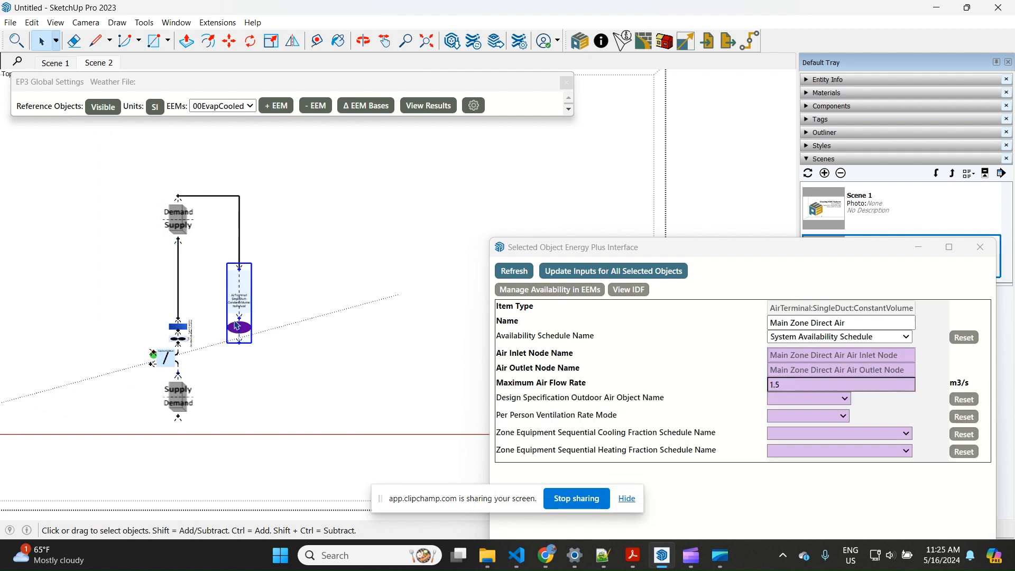
click(278, 325)
scroll(292, 317, down, 1)
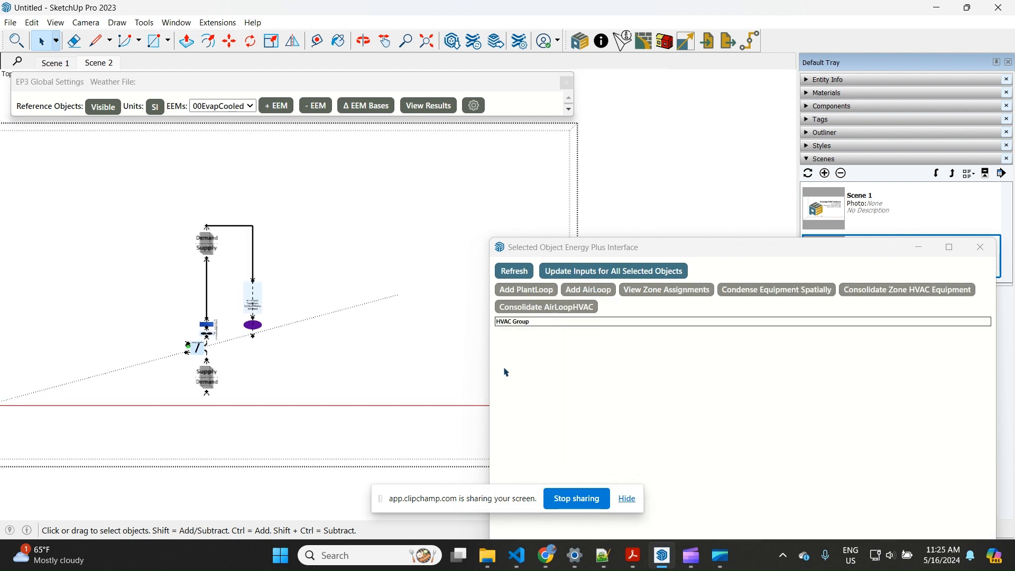
In the HVAC group's zone assignments, assign Main Zone Direct Air to zones SPACE1-1 through SPACE5-1.
click(670, 293)
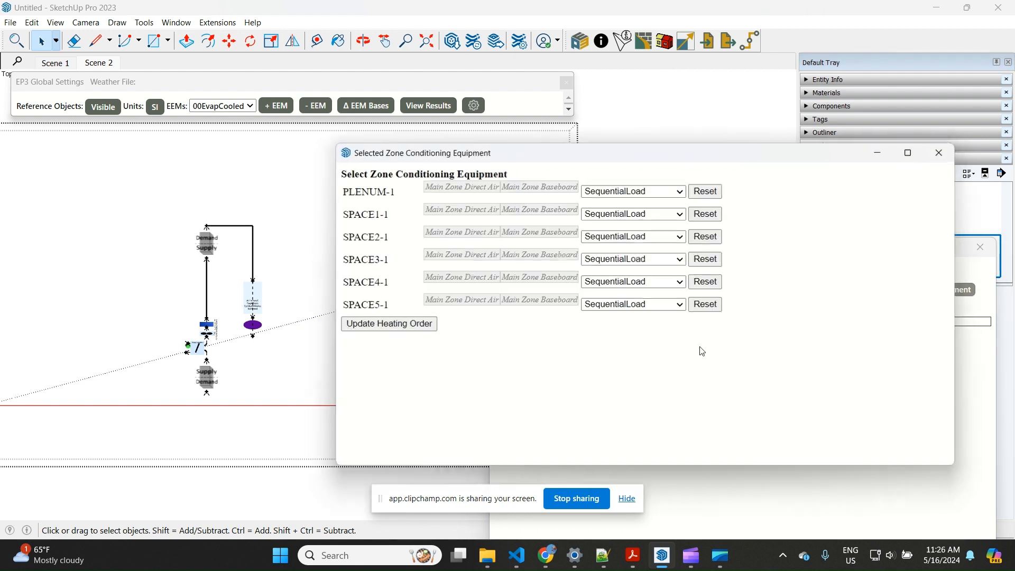
click(463, 209)
click(461, 233)
click(466, 258)
click(471, 282)
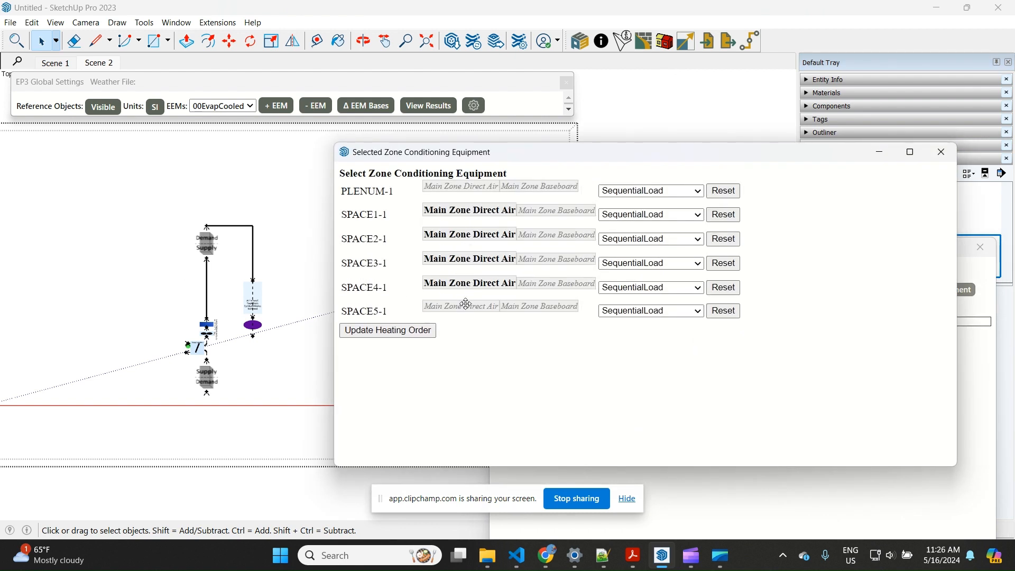
click(464, 306)
Assign Main Zone Baseboard to zones SPACE1-1 through SPACE5-1 and close the zone conditioning equipment window.
click(543, 211)
click(532, 236)
click(544, 259)
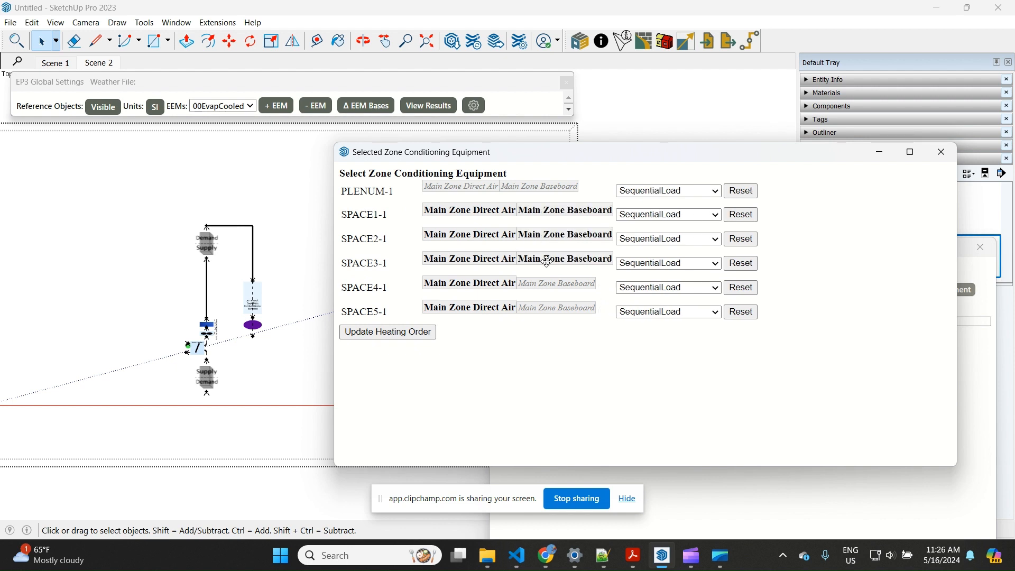
click(534, 282)
click(542, 309)
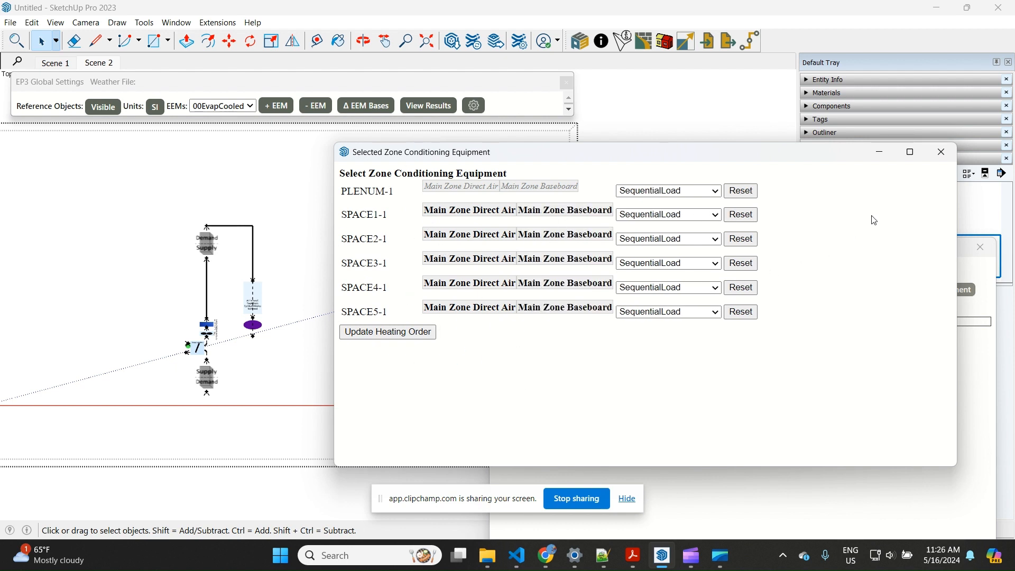
click(941, 152)
Check the evaporative cooler loop's demand-side connections, return to Scene 1 and close the selected object interface.
scroll(179, 238, down, 3)
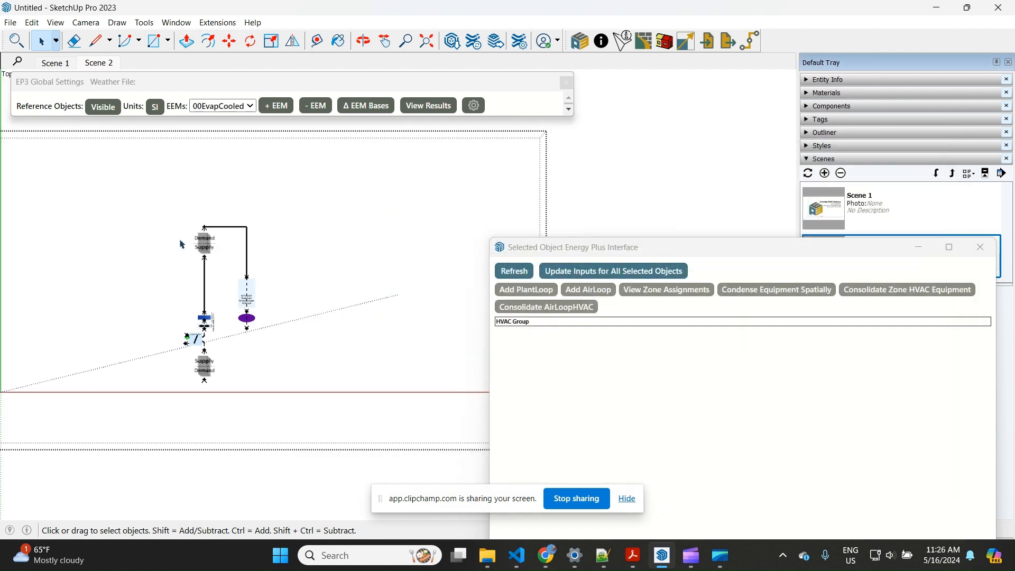
click(176, 478)
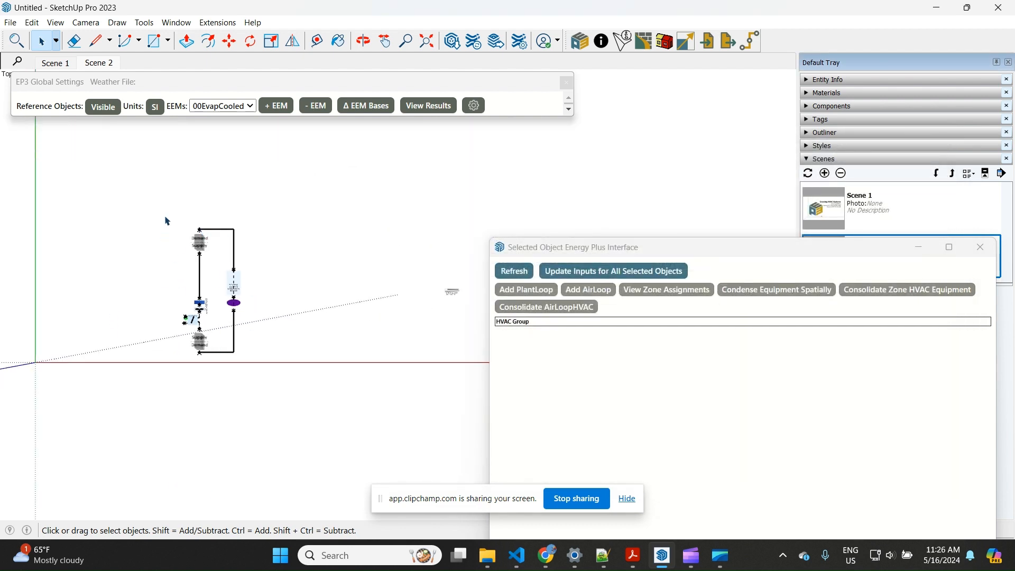
scroll(197, 364, up, 4)
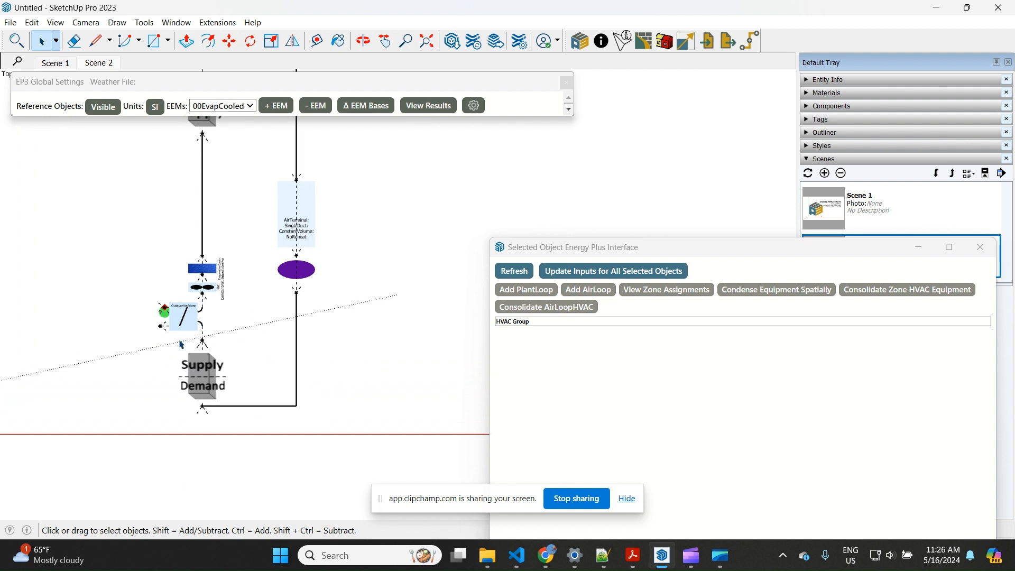
scroll(180, 342, down, 3)
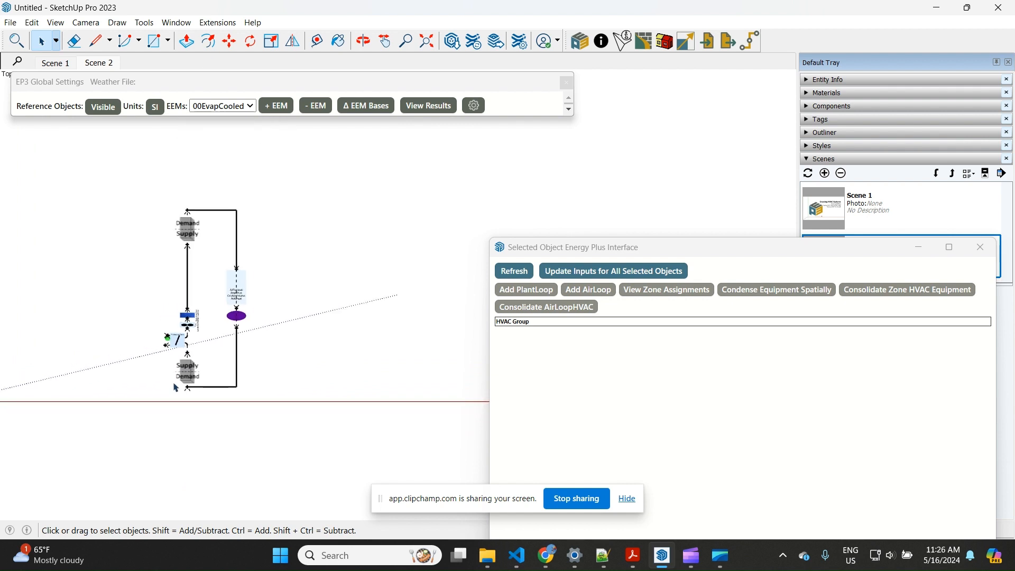
click(57, 64)
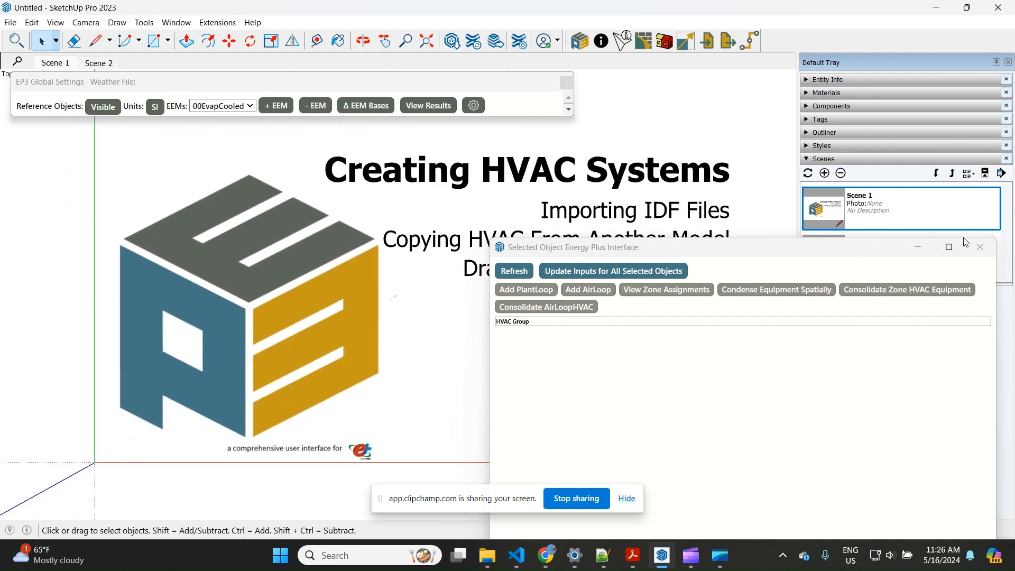
click(981, 246)
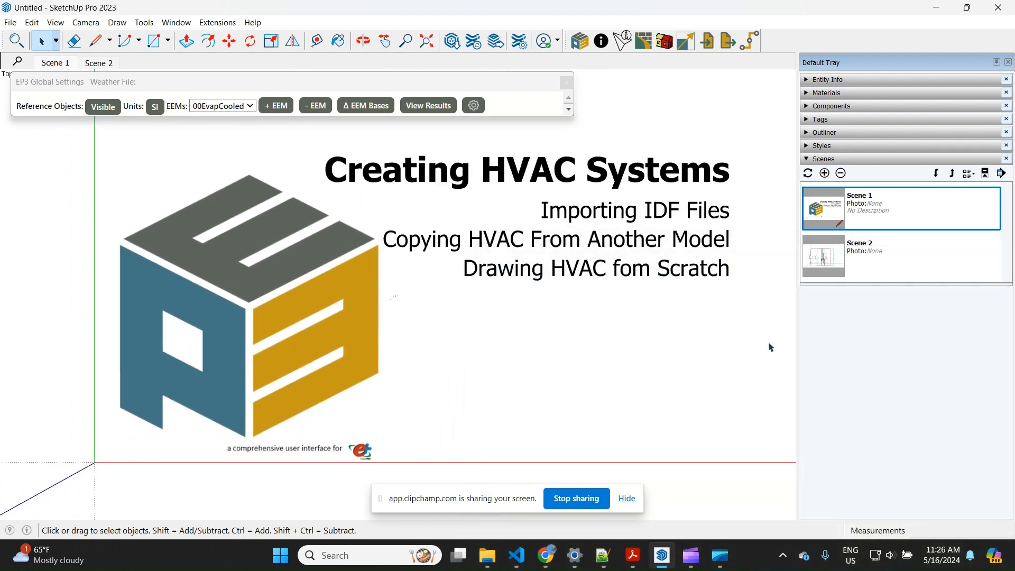